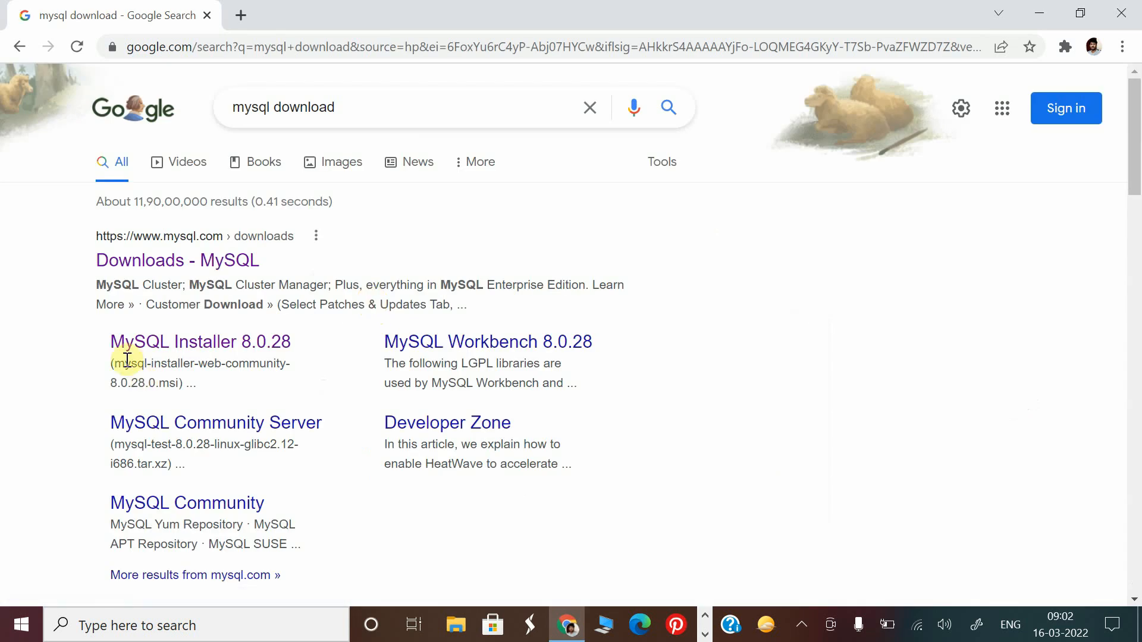
Step: Download the Microsoft Windows web installer mysql-installer-web-community-8.0.28.0.msi from MySQL Community Downloads without logging in, and keep the file
click(230, 342)
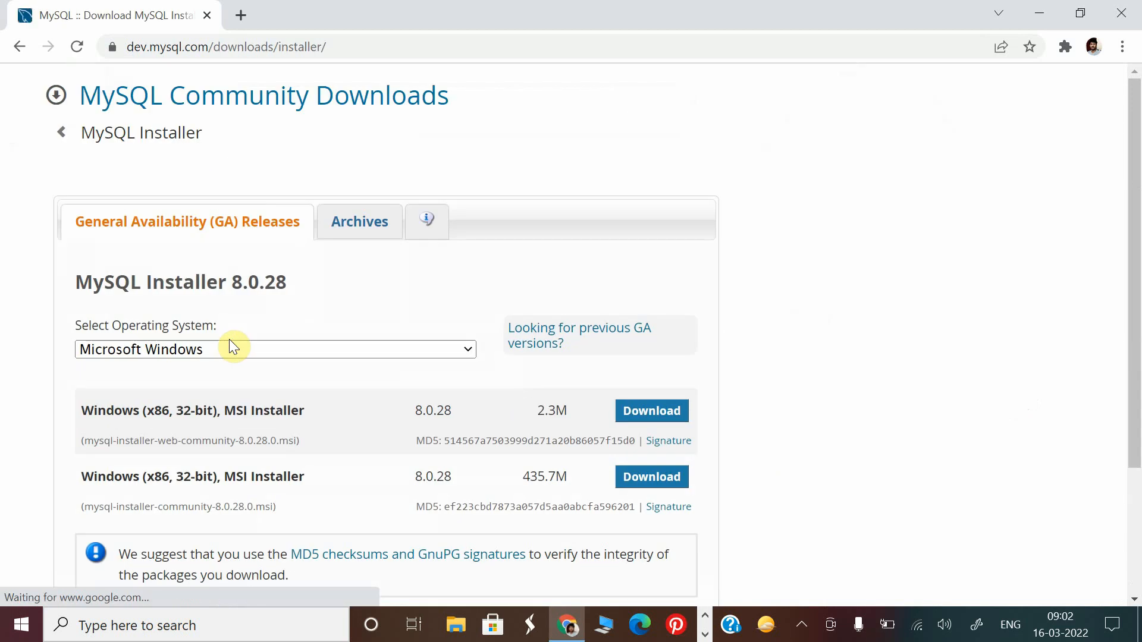
click(237, 356)
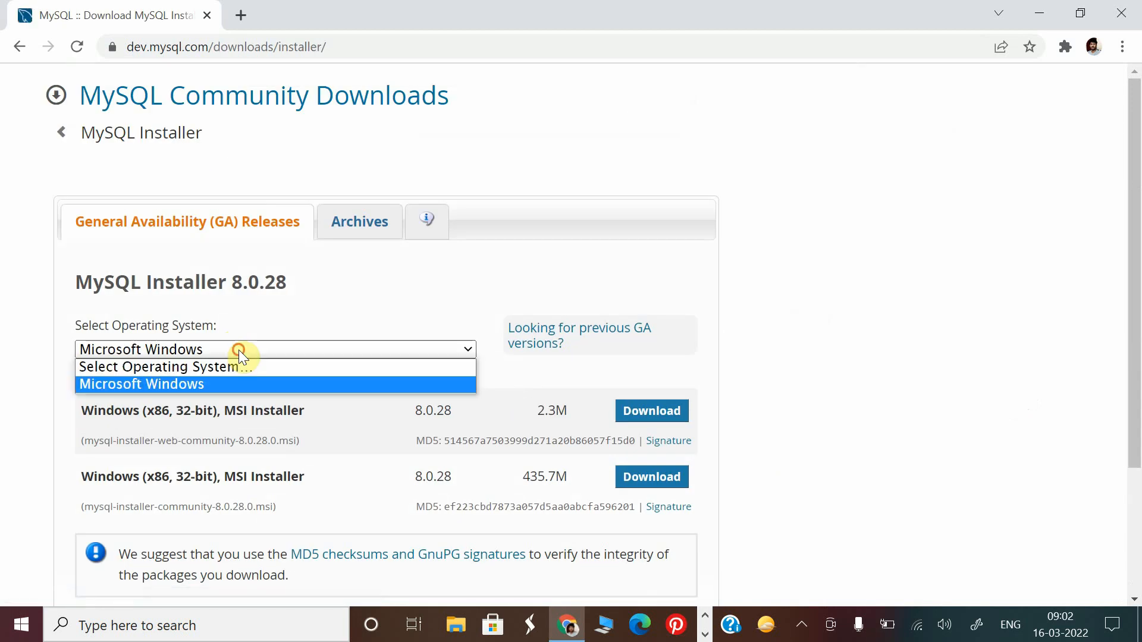
click(223, 357)
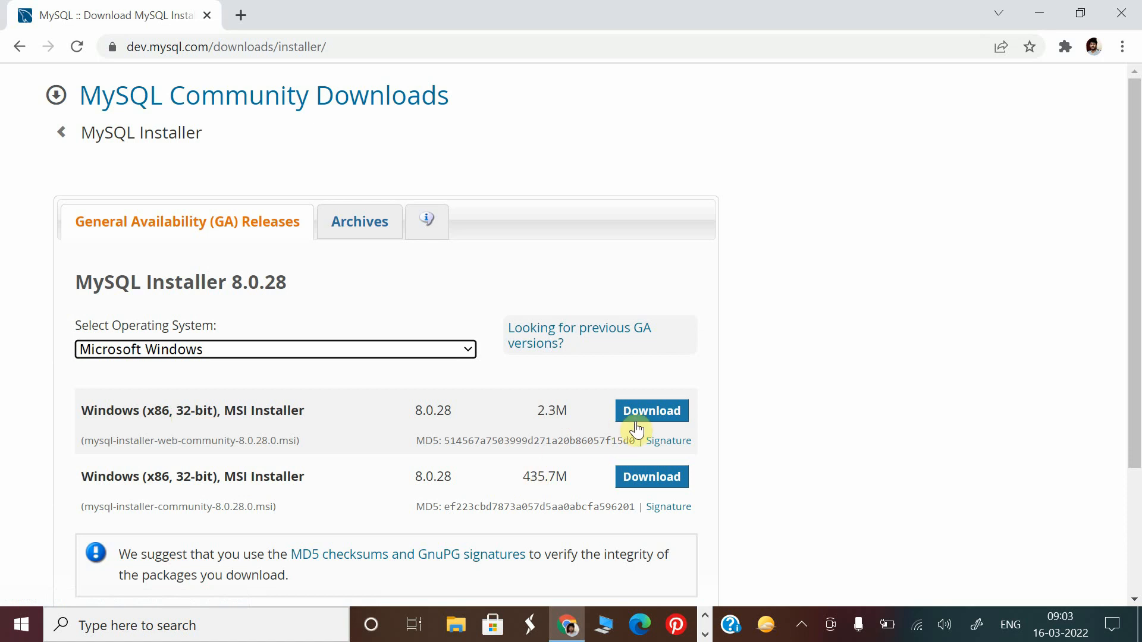
click(660, 423)
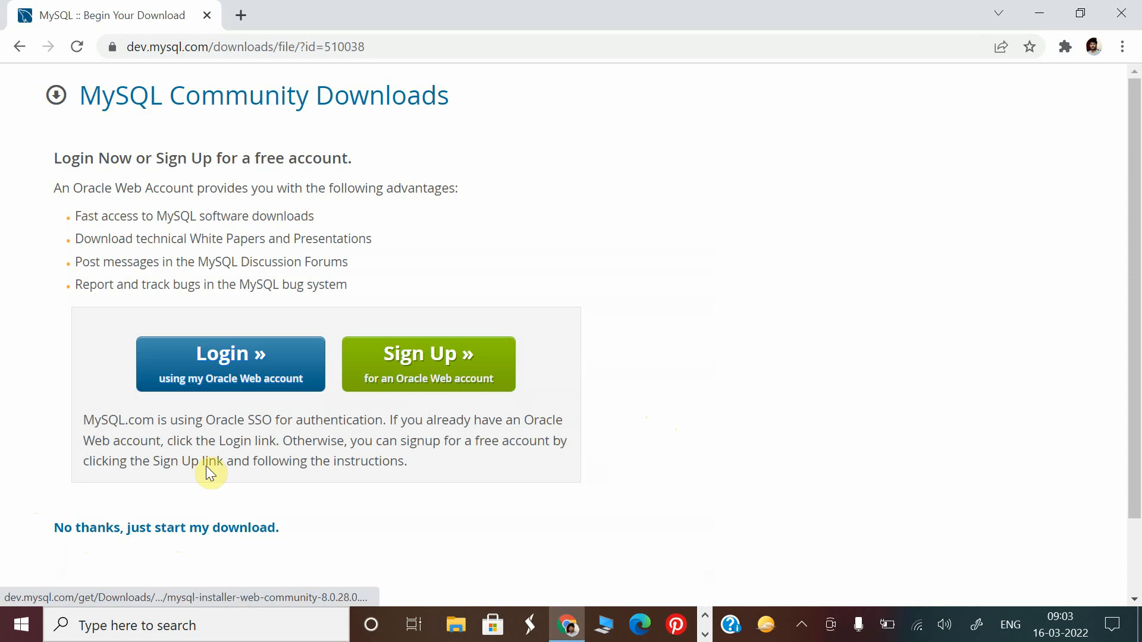
click(217, 529)
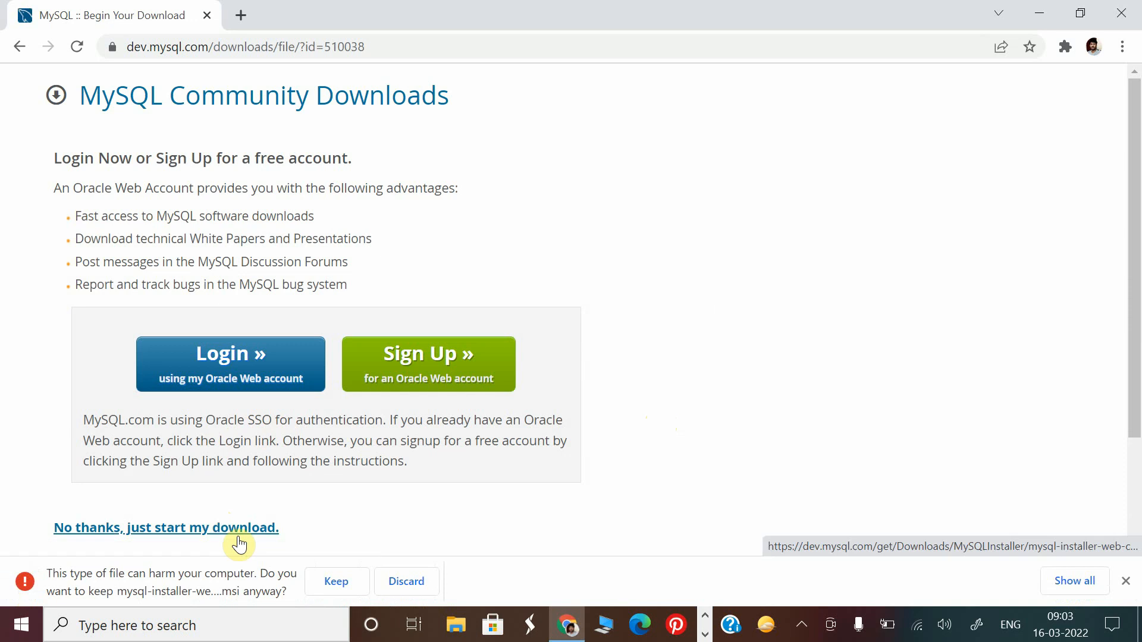
click(334, 582)
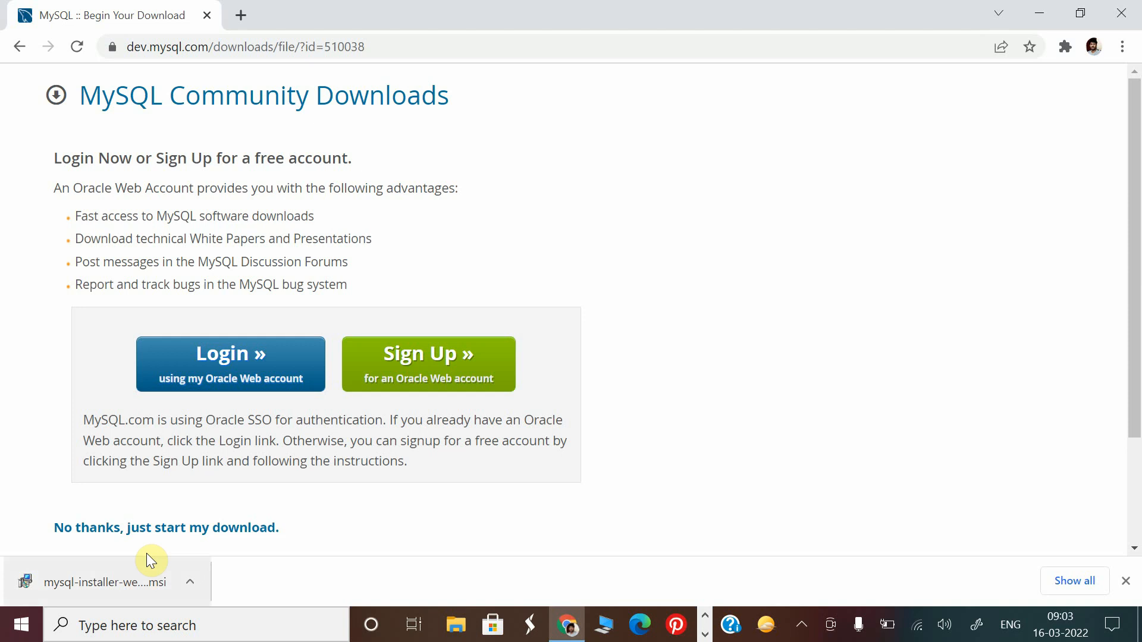
Step: Launch the downloaded MySQL Installer, choose the Server only setup type and download MySQL Server 8.0.28
click(101, 572)
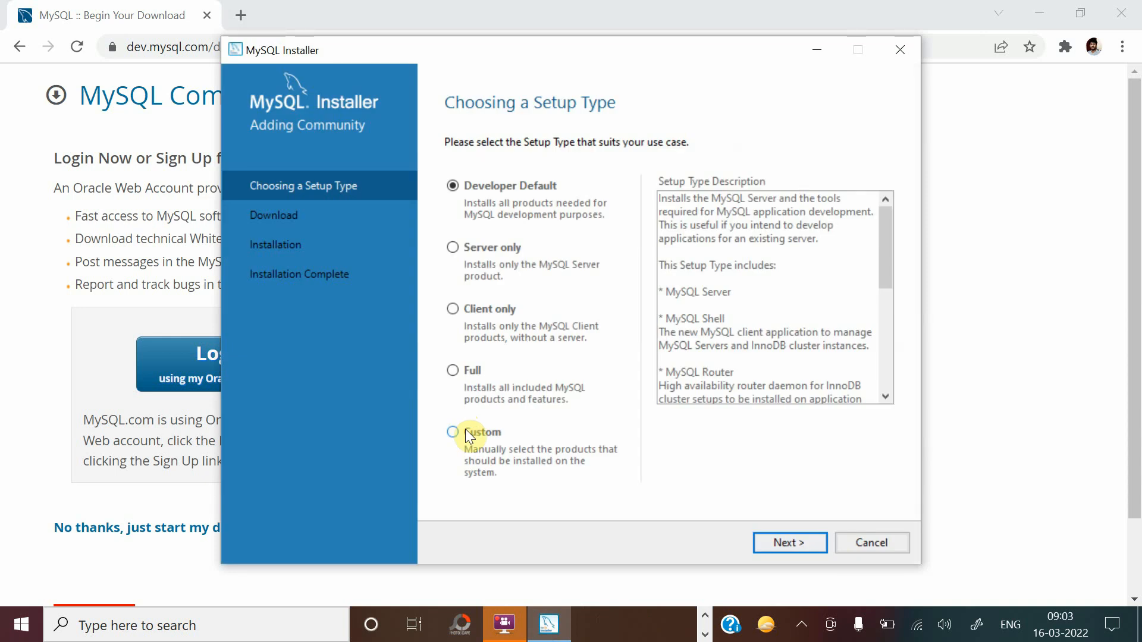
click(452, 255)
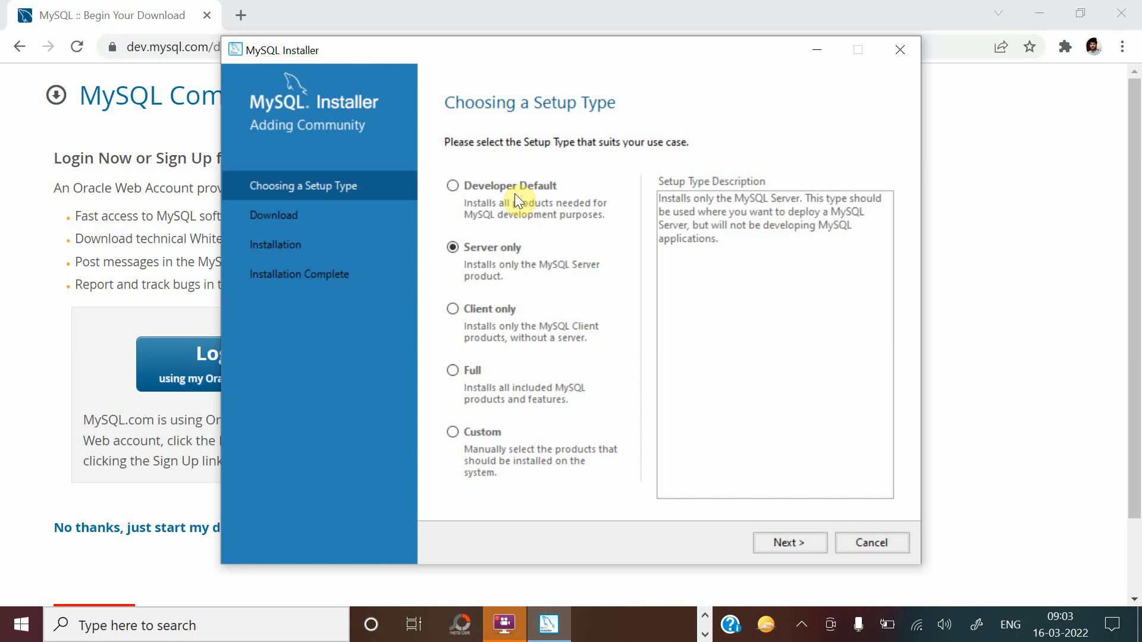
click(798, 540)
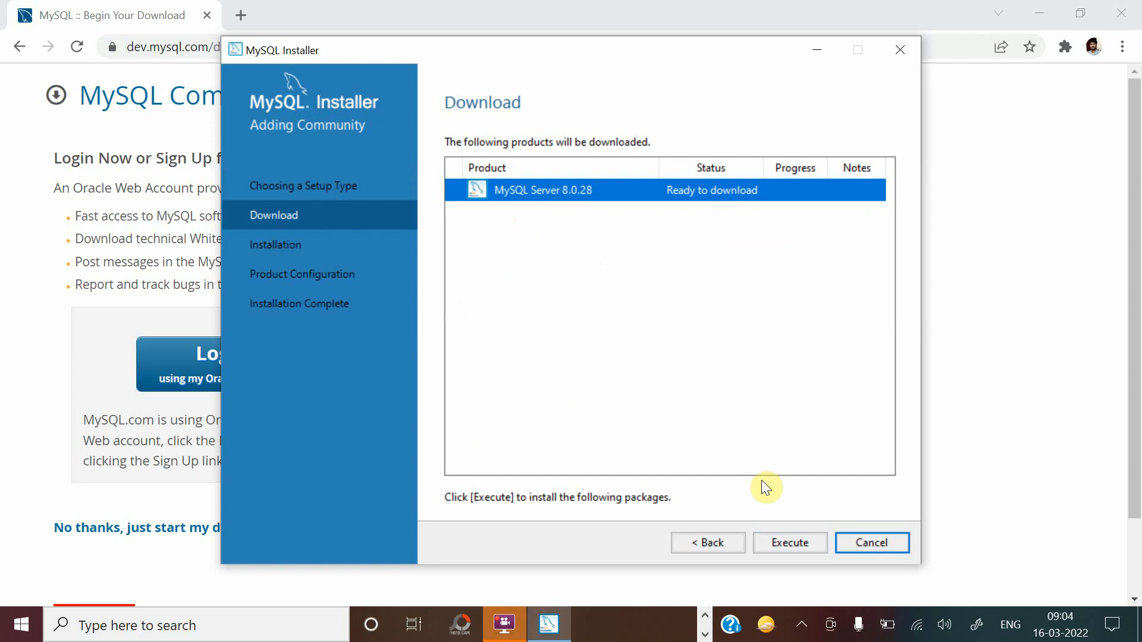
click(791, 543)
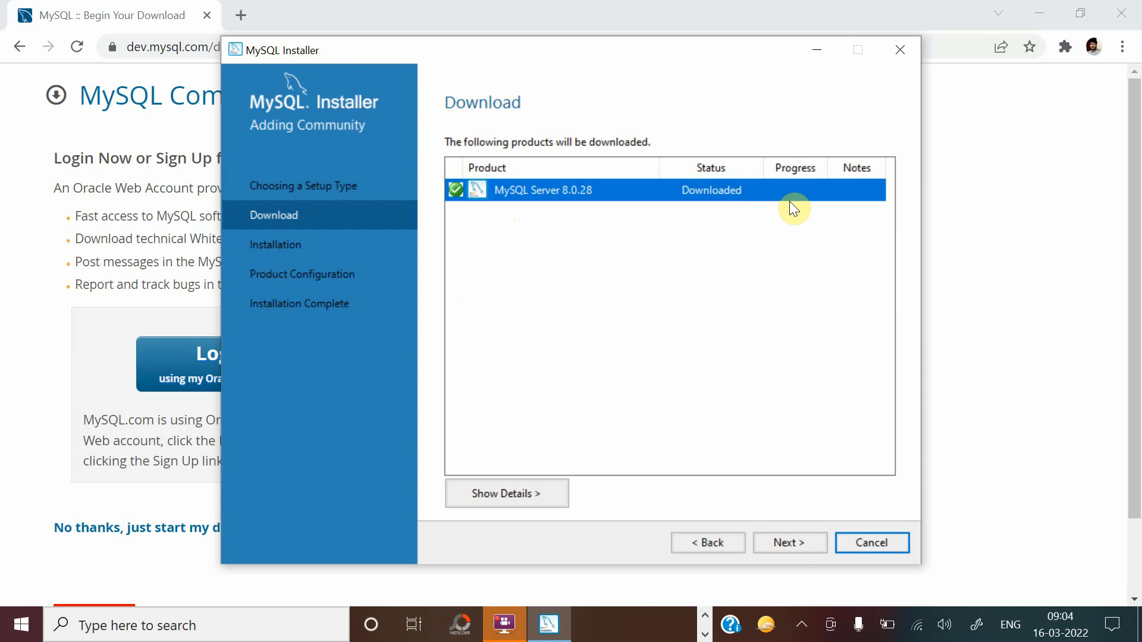
Step: Install the downloaded MySQL Server 8.0.28 and proceed to product configuration
click(791, 543)
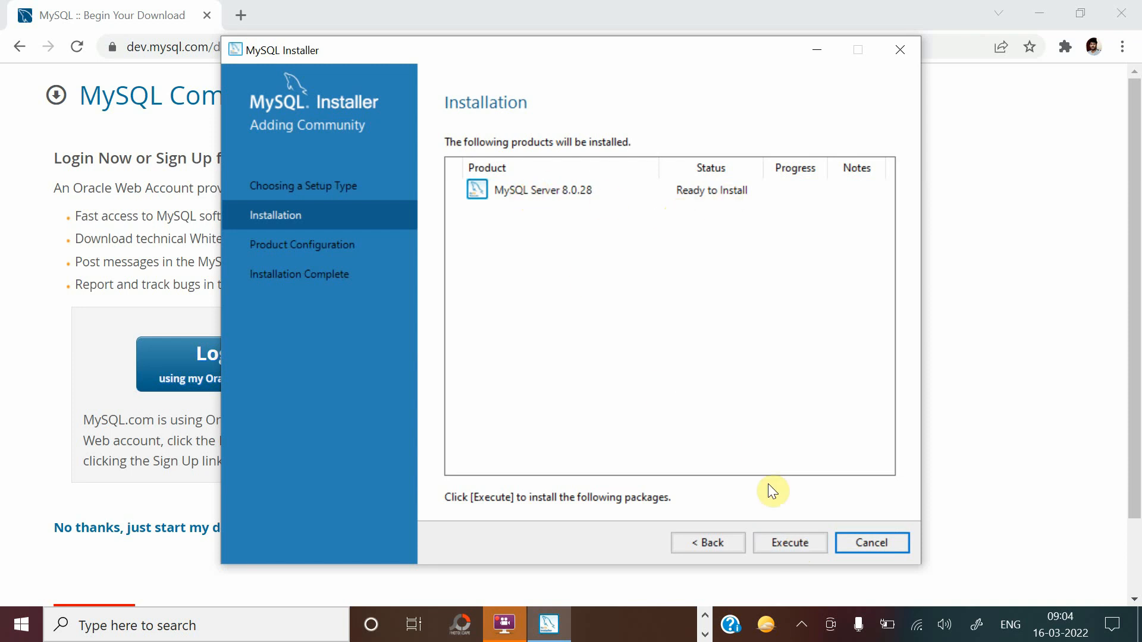
click(797, 548)
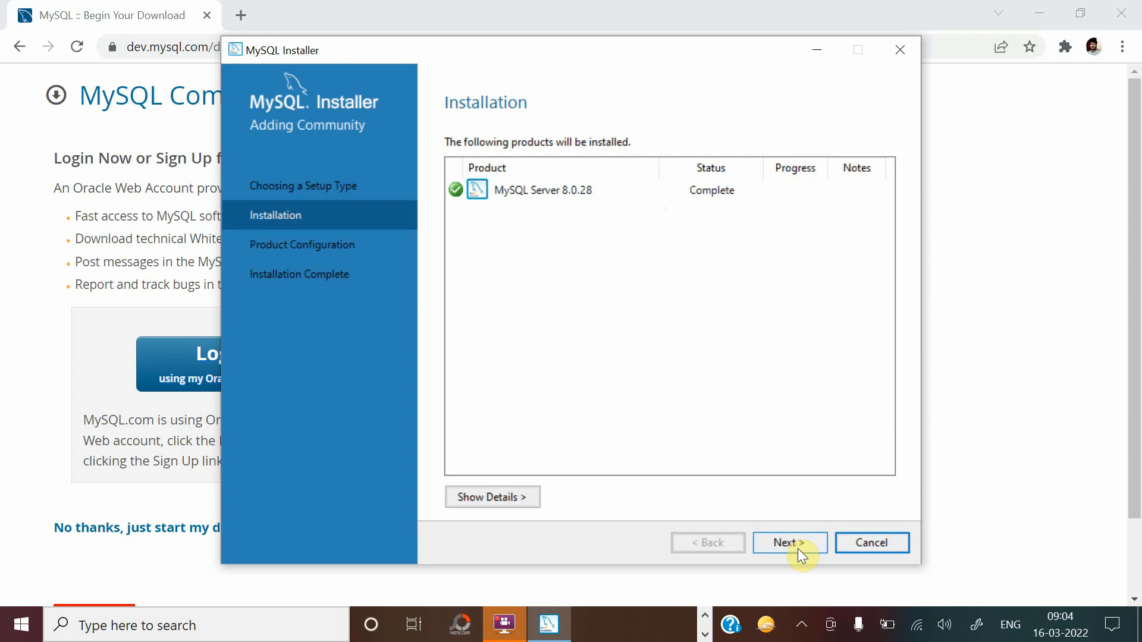
click(797, 549)
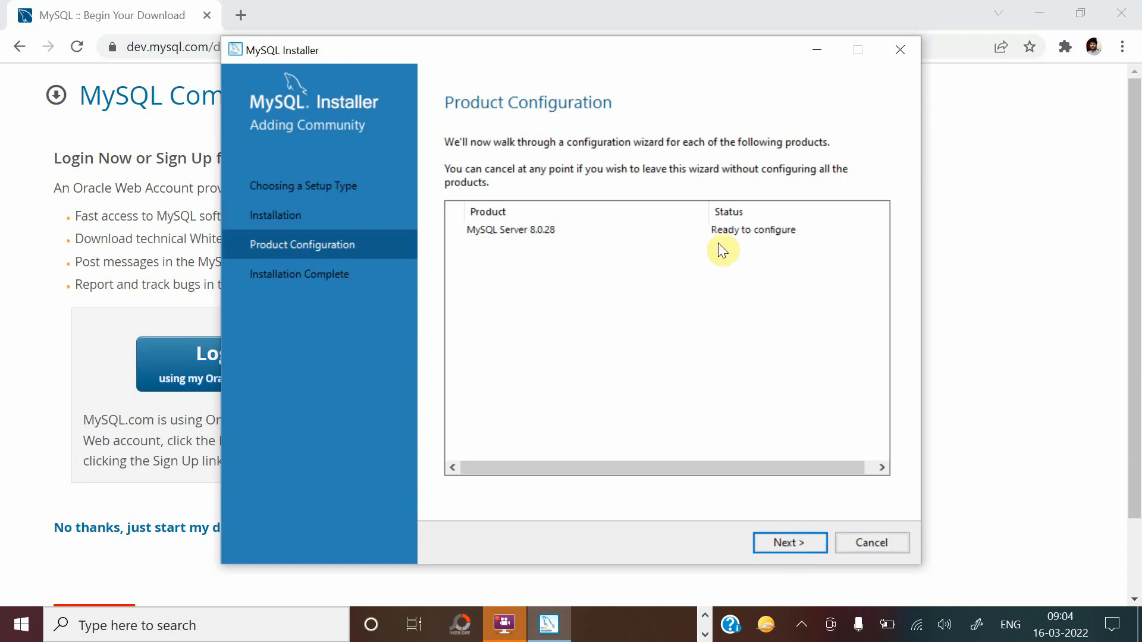
Step: Configure the server as a Development Computer on TCP/IP port 3306 with firewall ports open and strong password encryption
click(796, 544)
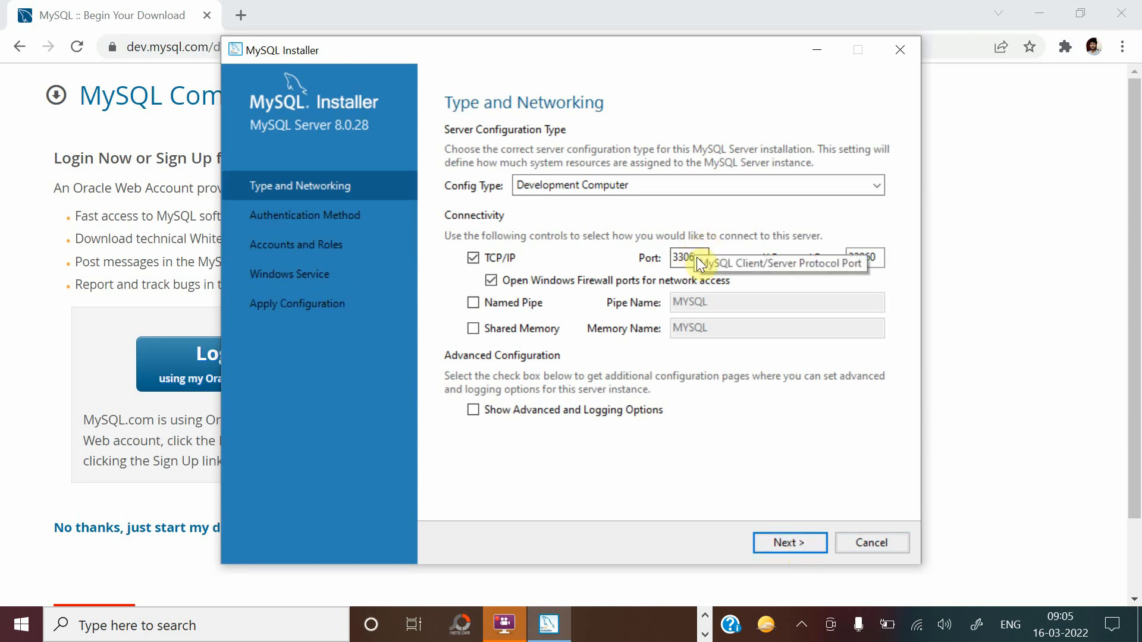
click(491, 280)
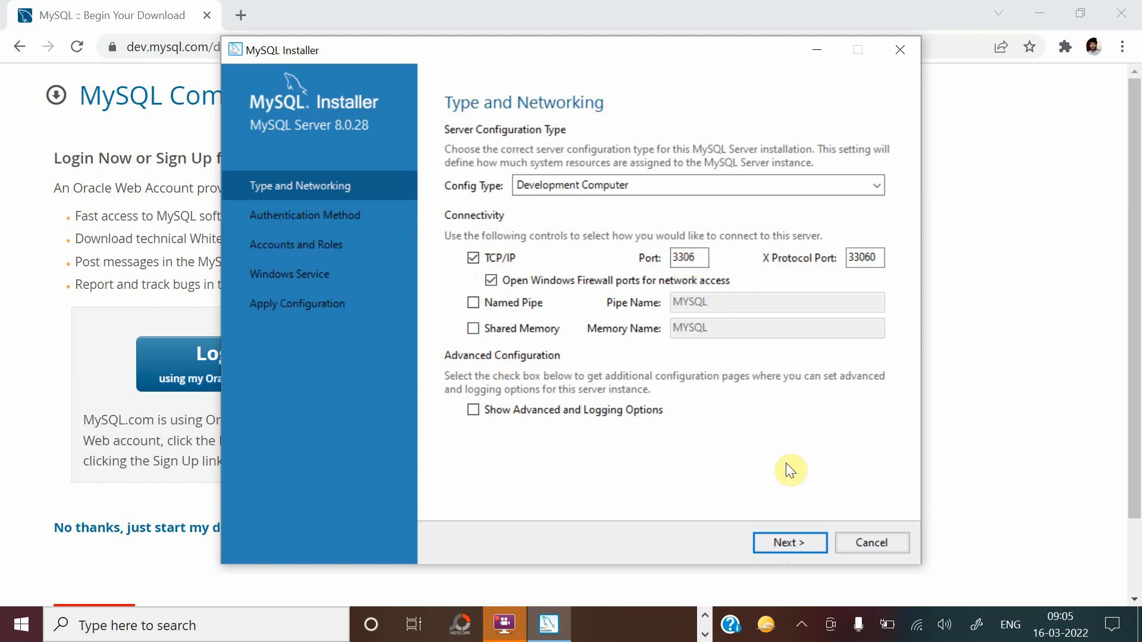
click(786, 541)
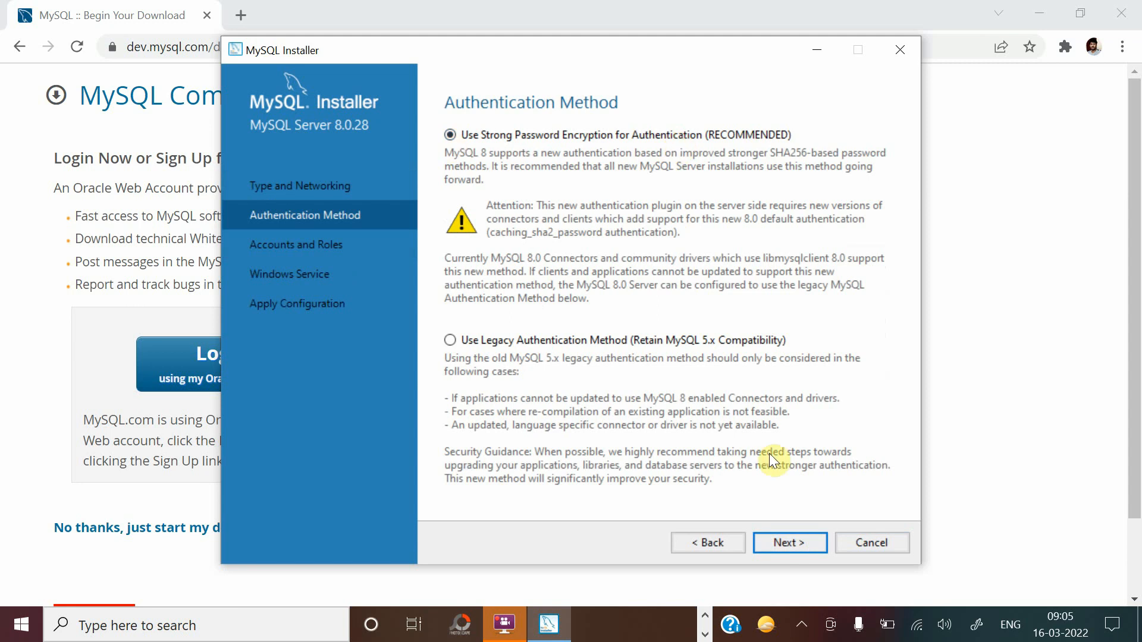
click(782, 540)
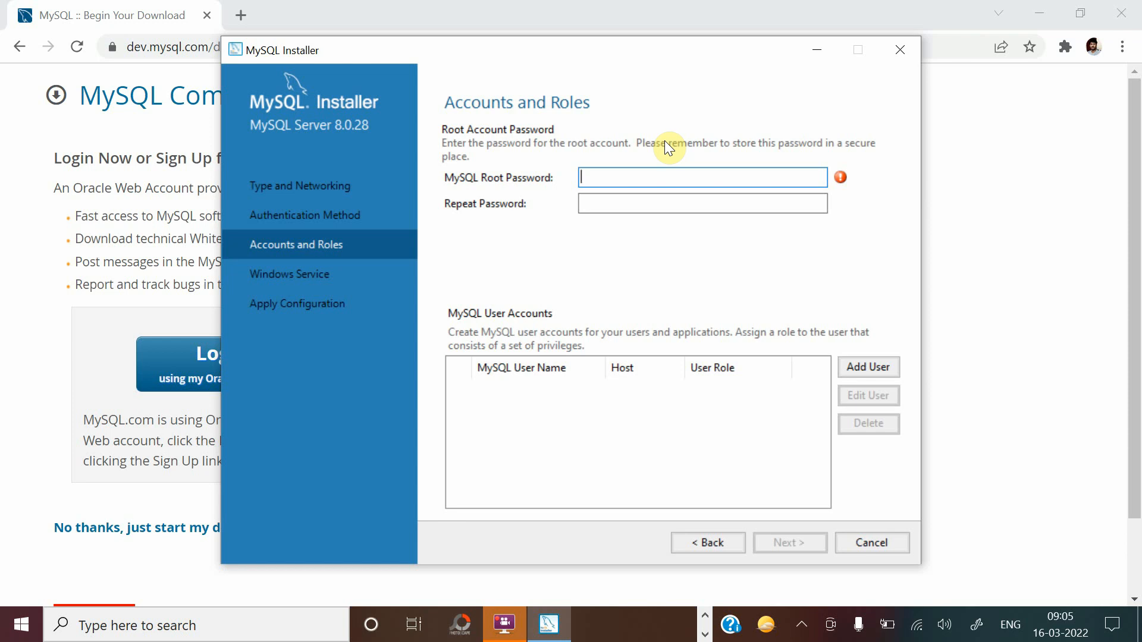
Step: Enter and repeat the MySQL root password, and proceed to the Windows service settings
text(••••)
key(Tab)
text(••)
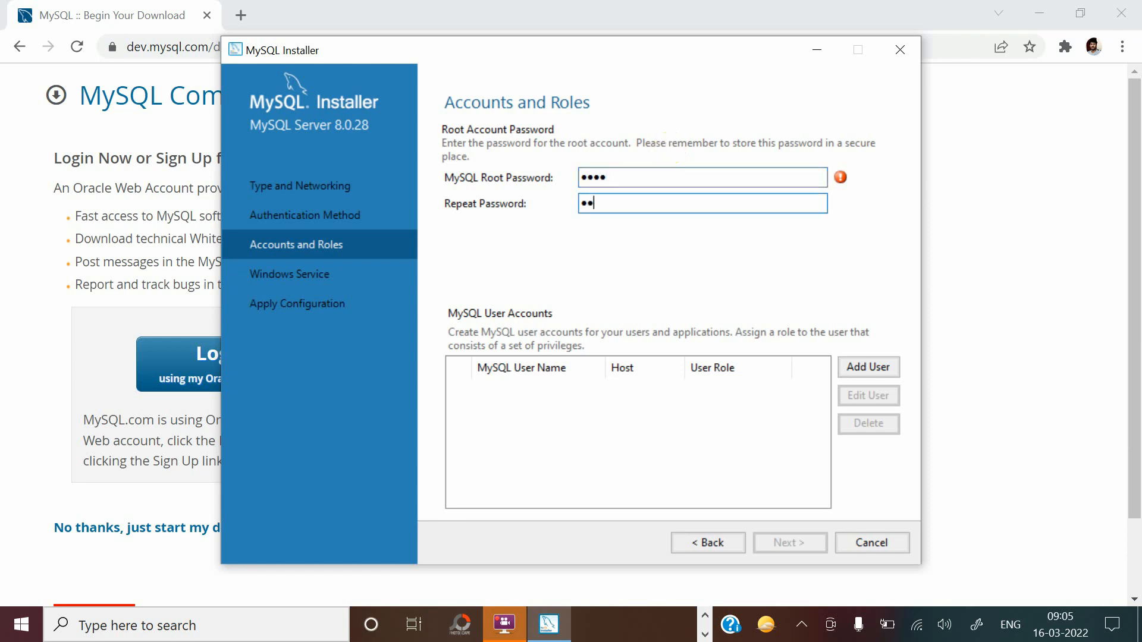
text(••)
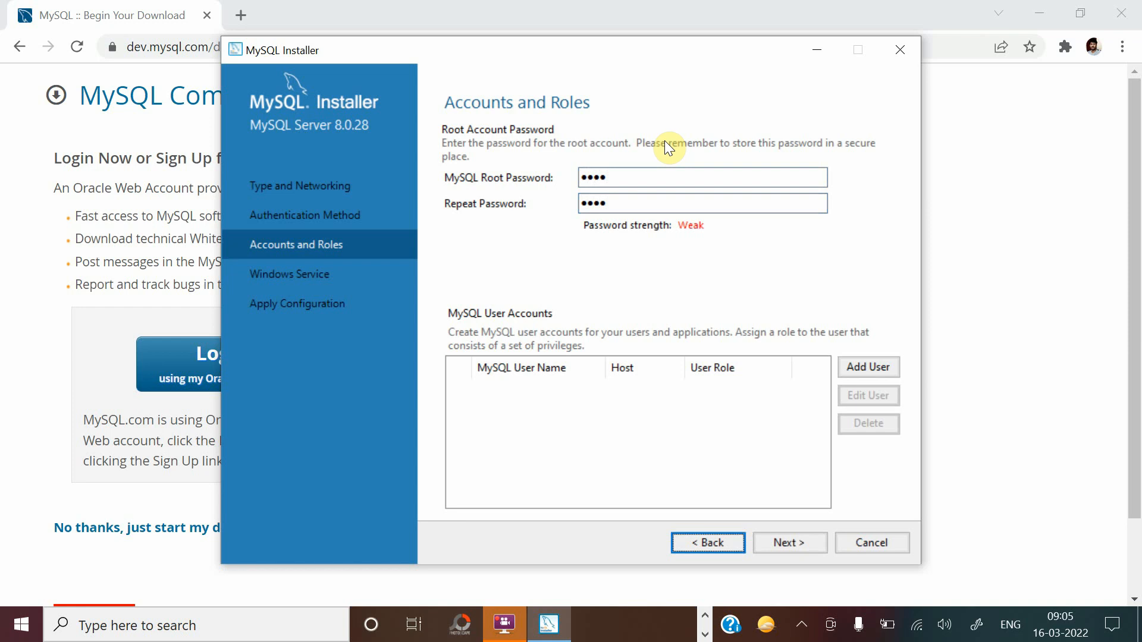
click(789, 543)
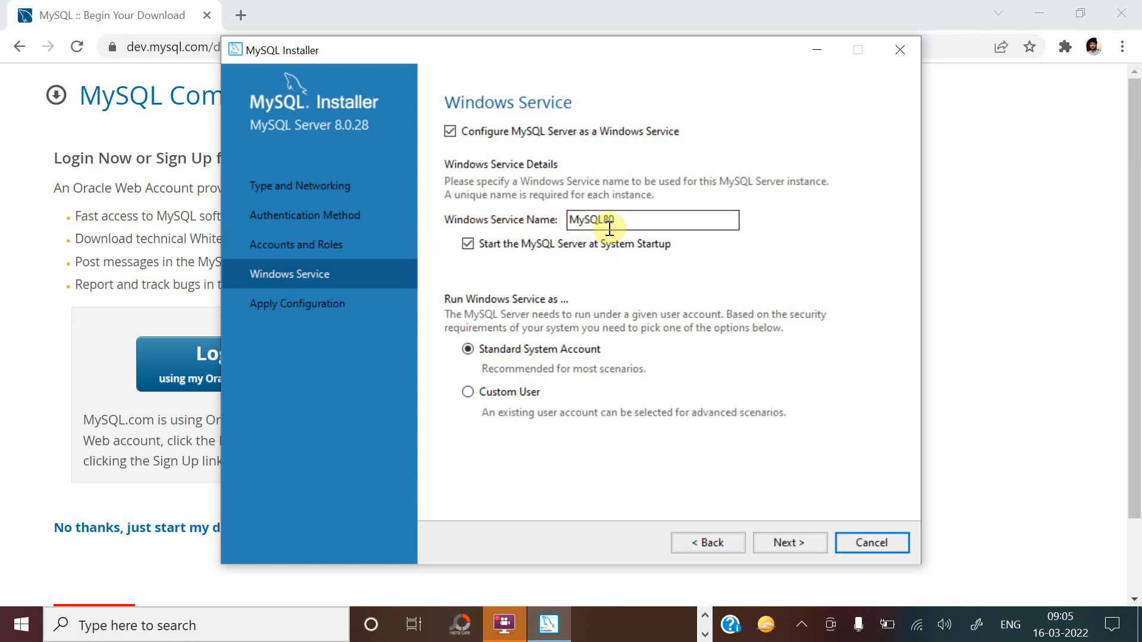
Step: Apply the server configuration with the Windows service MySQL80 under the Standard System Account and finish the installer
click(784, 542)
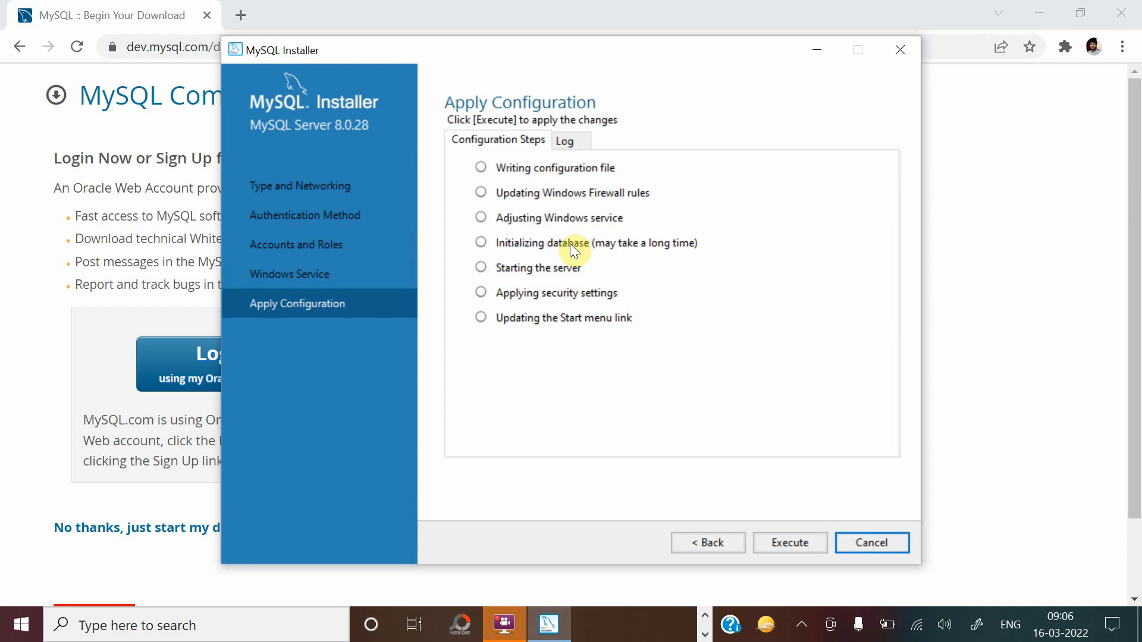
click(788, 540)
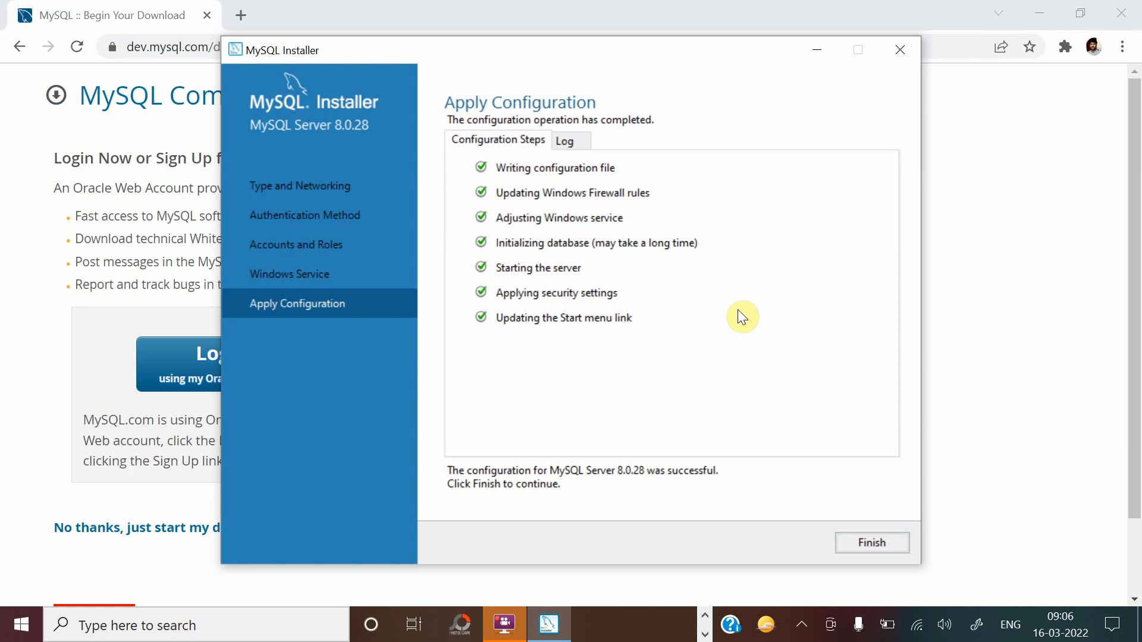
click(880, 545)
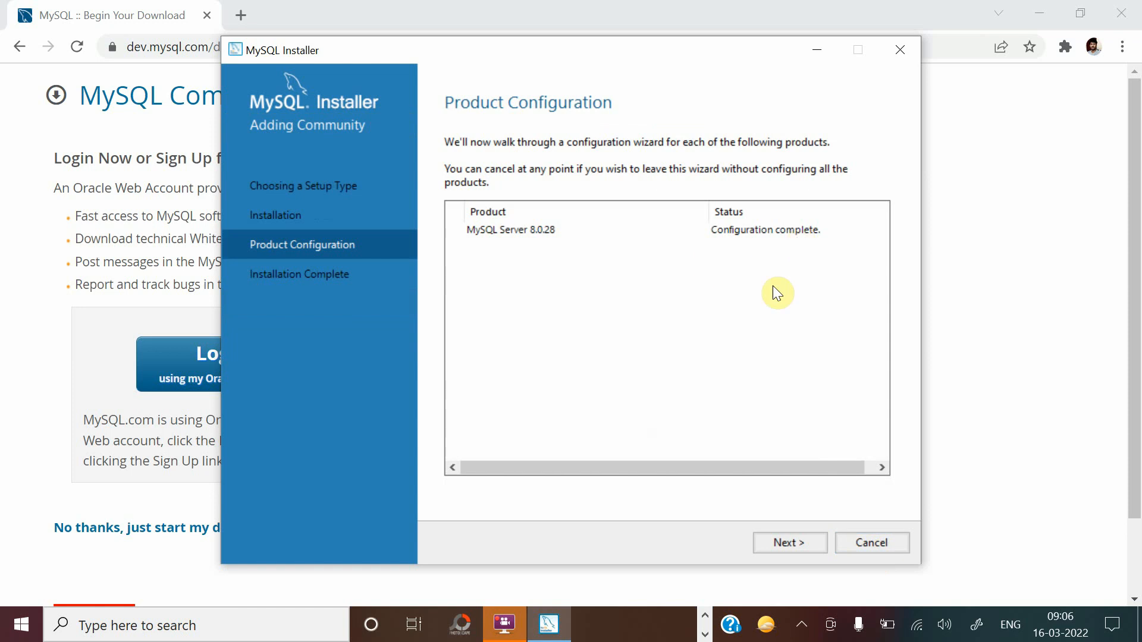
click(789, 543)
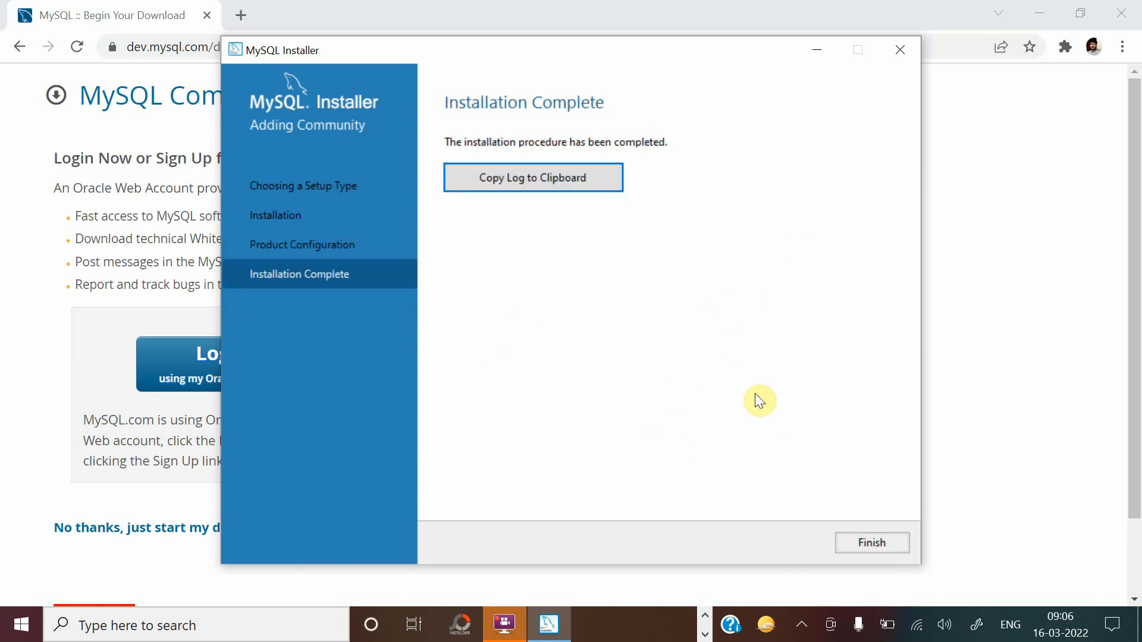
click(877, 546)
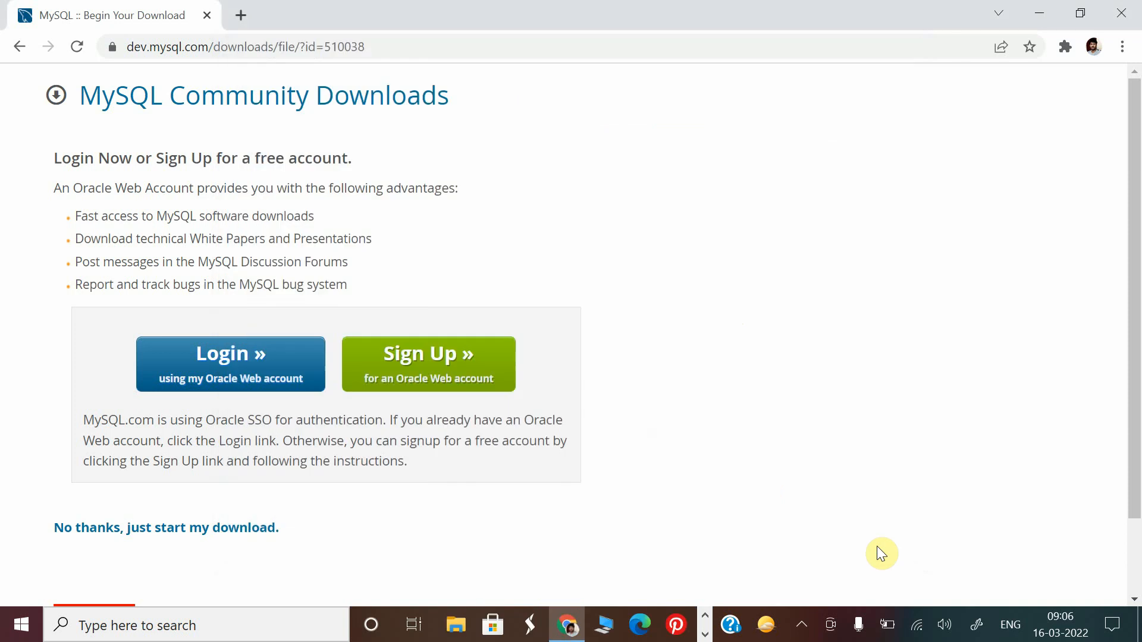
Step: Search Windows for mysql, open the MySQL 8.0 Command Line Client and log in with the root password
click(235, 634)
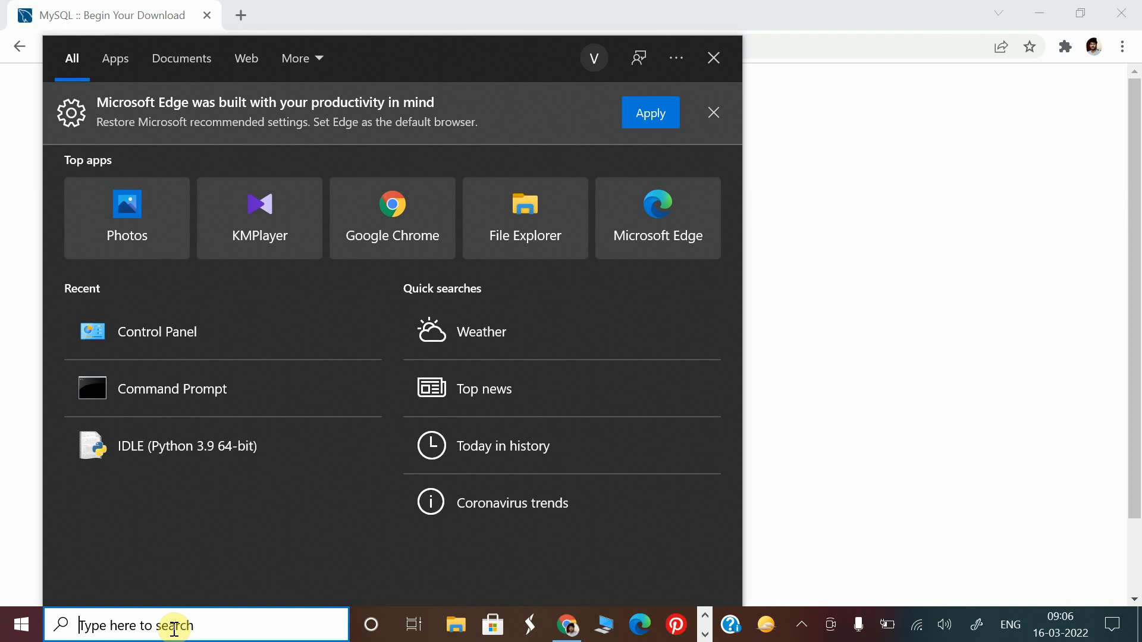
text(mysql)
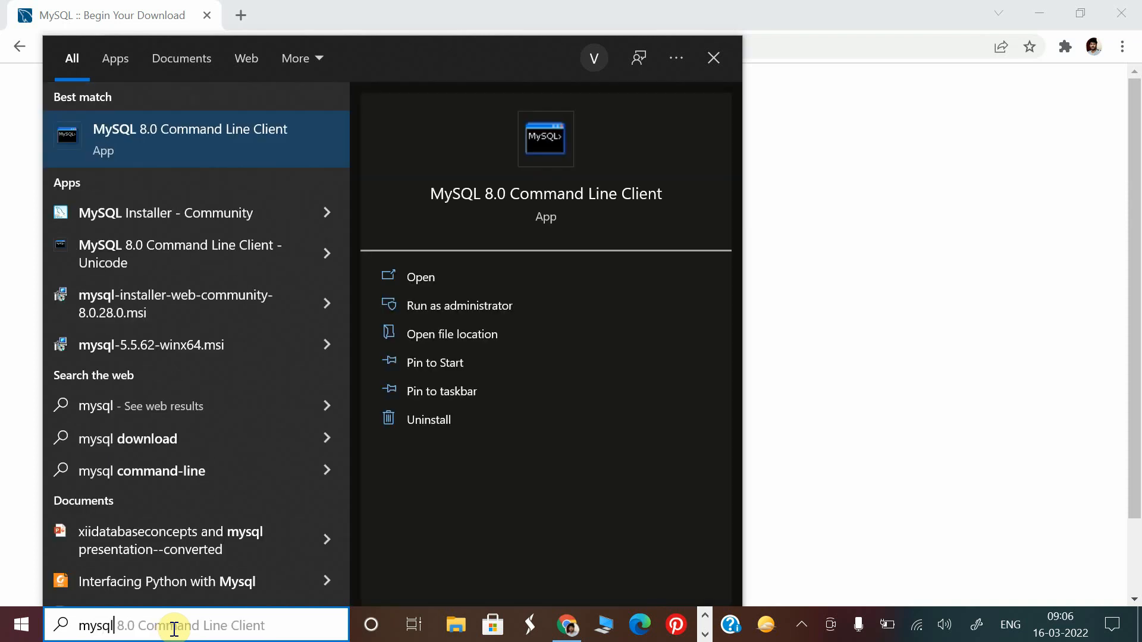
click(143, 145)
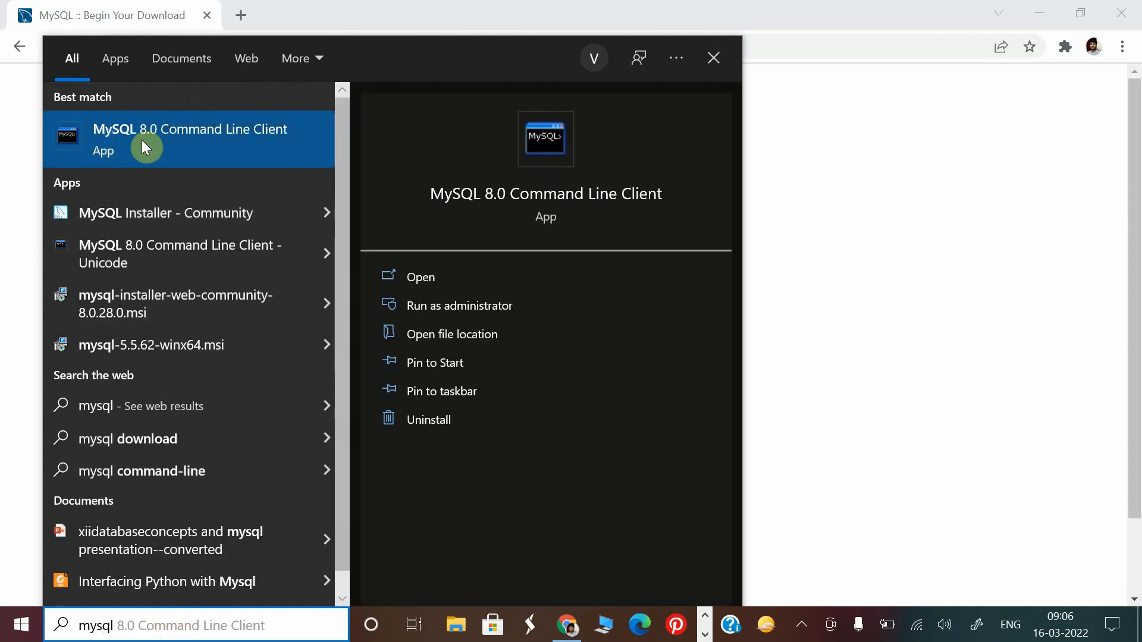
click(259, 140)
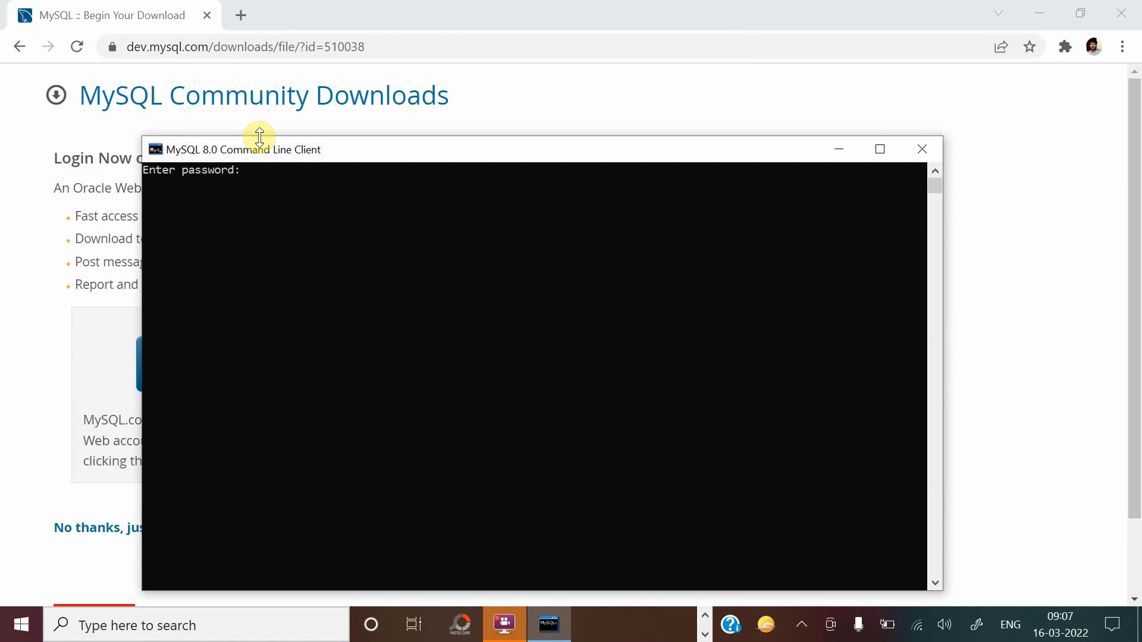
text(***)
key(Return)
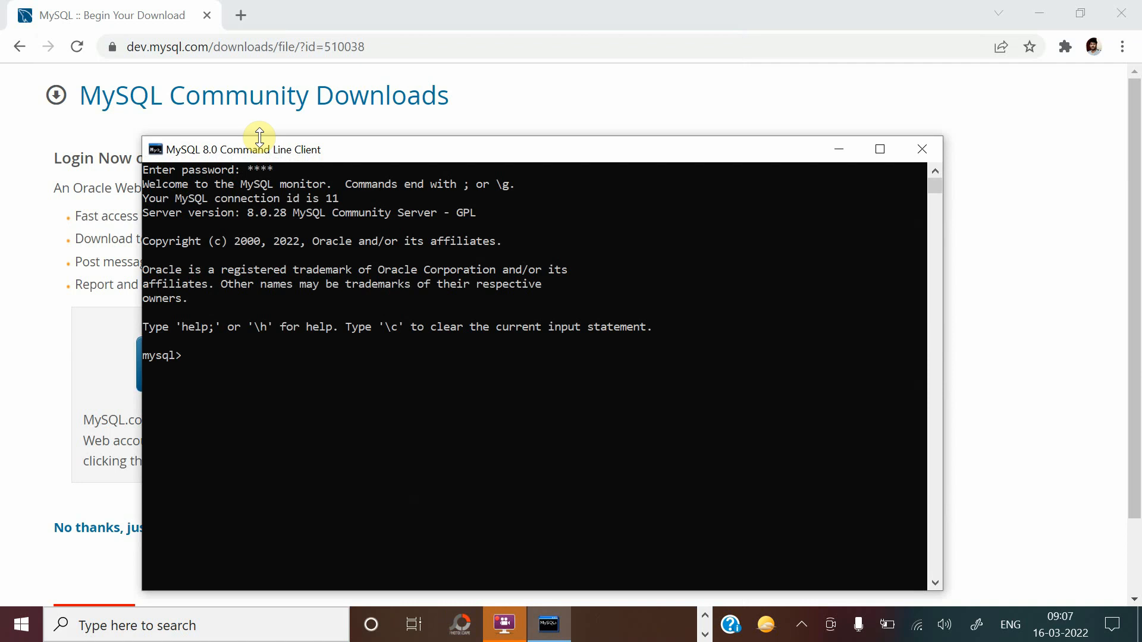